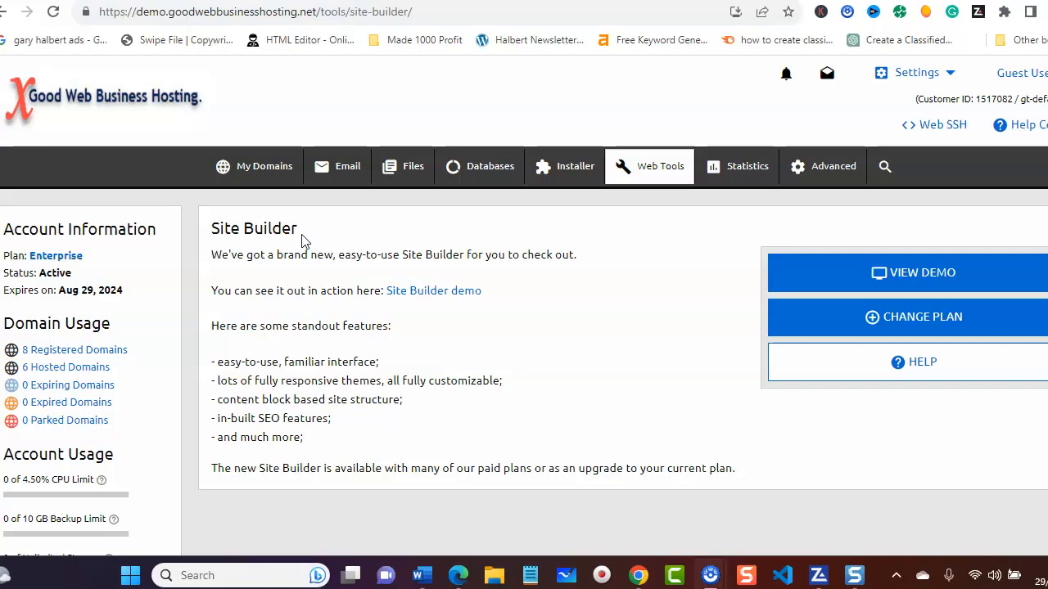
# Browse the site builder's template gallery and open the live demo of the Balloon template
pyautogui.moveTo(632, 160)
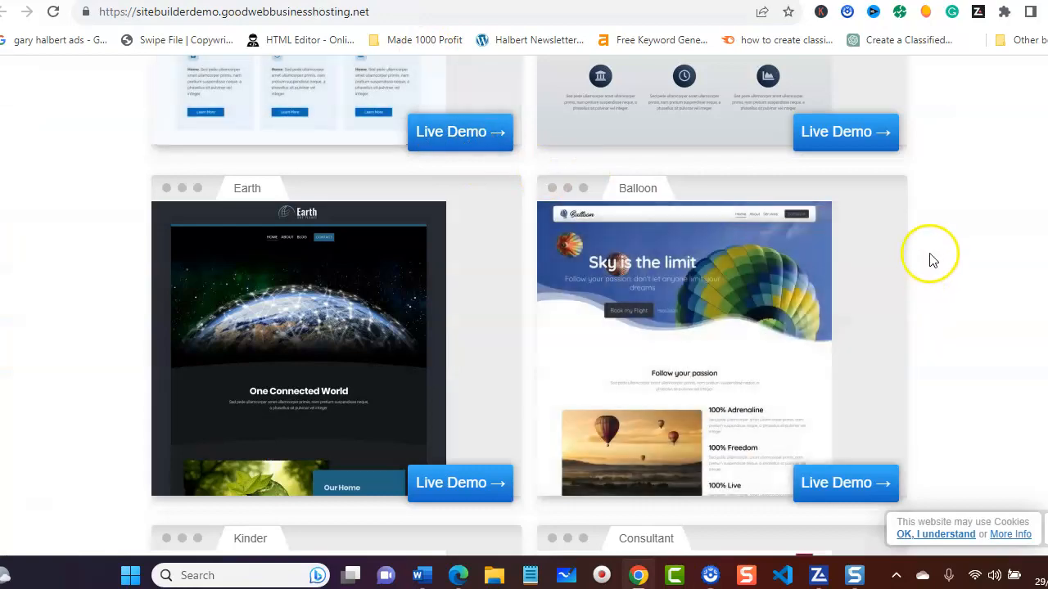
pyautogui.scroll(8, 929, 262)
pyautogui.scroll(3, 915, 237)
pyautogui.scroll(-10, 909, 236)
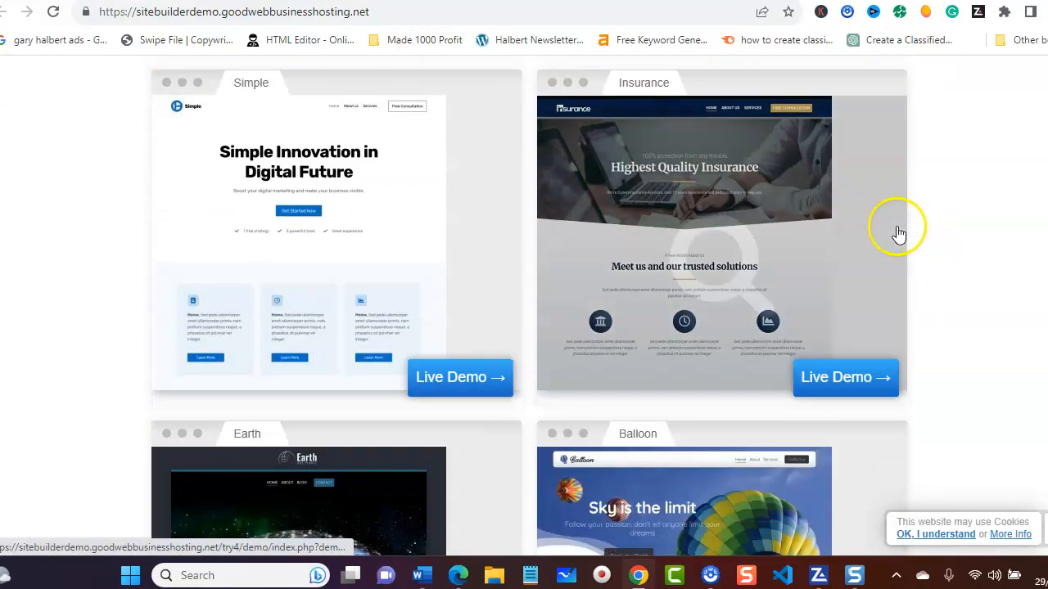
pyautogui.scroll(-1, 899, 234)
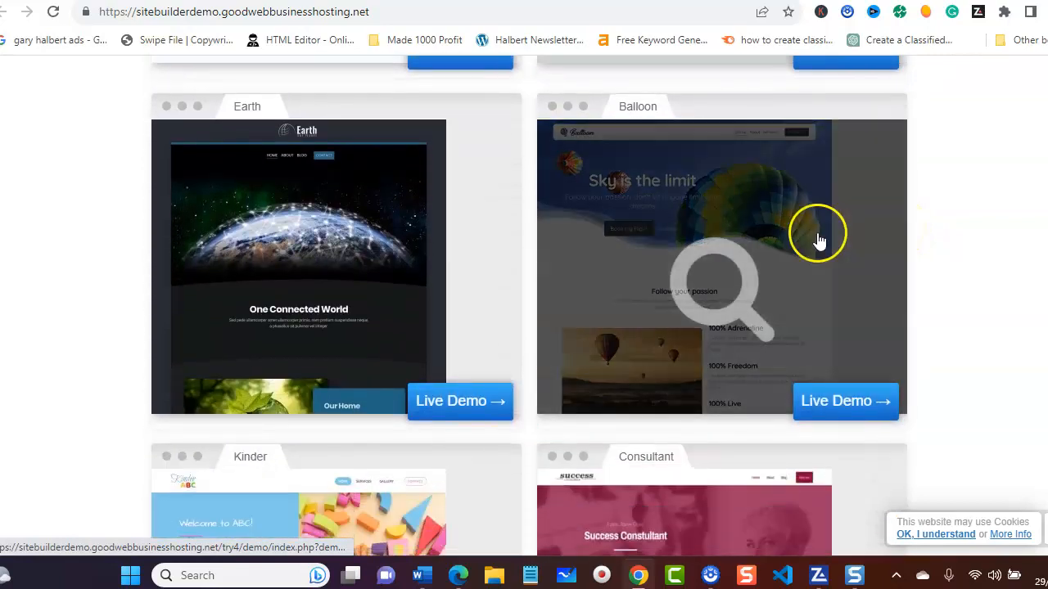
pyautogui.click(665, 262)
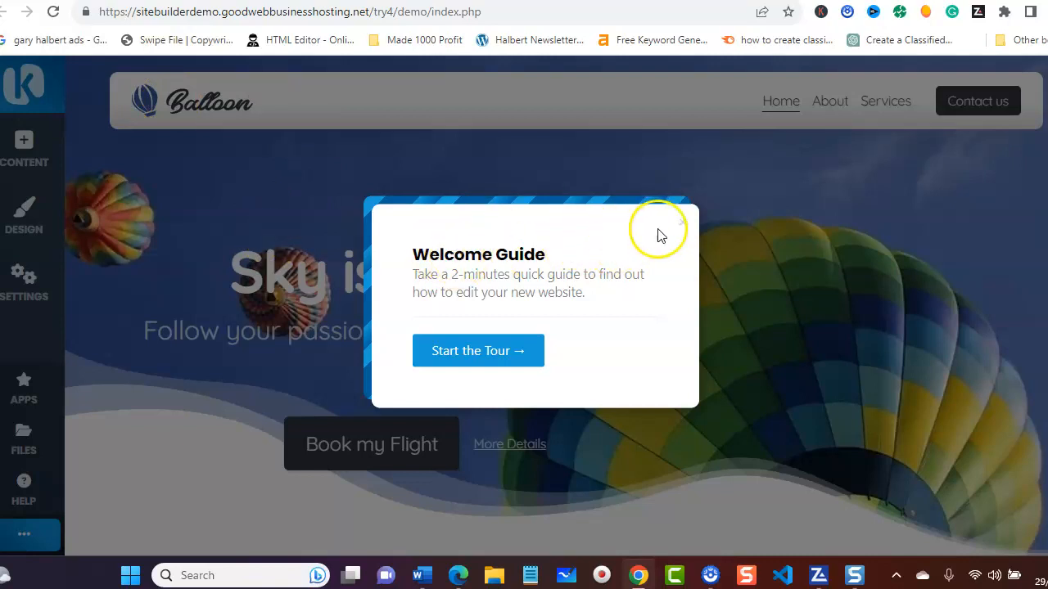
# Dismiss the Welcome Guide, look through the Help center's video guides and close the Help center
pyautogui.click(680, 221)
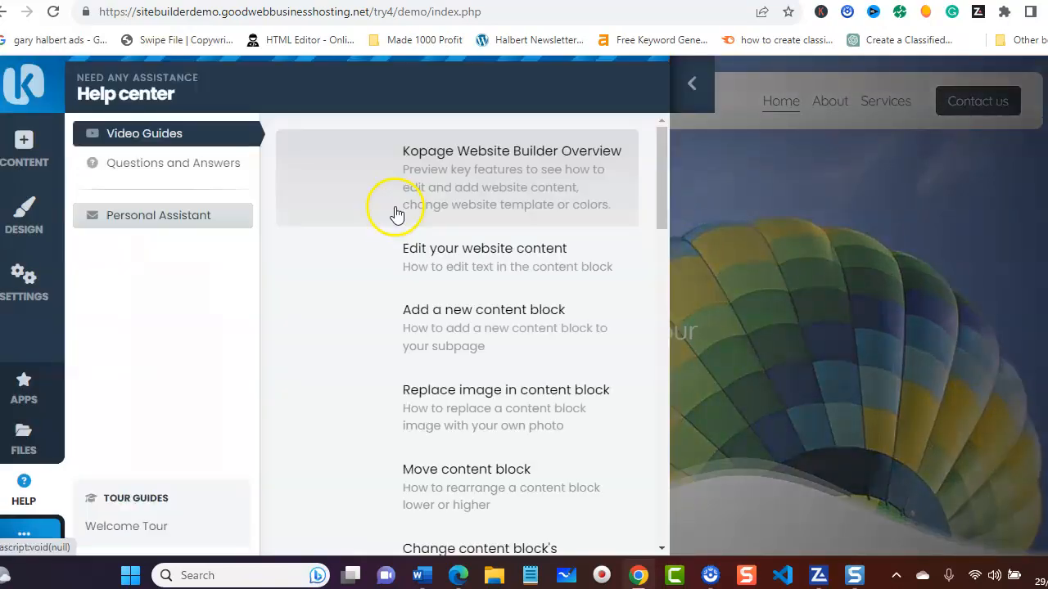
pyautogui.scroll(-1, 439, 331)
pyautogui.scroll(-2, 440, 331)
pyautogui.scroll(3, 440, 330)
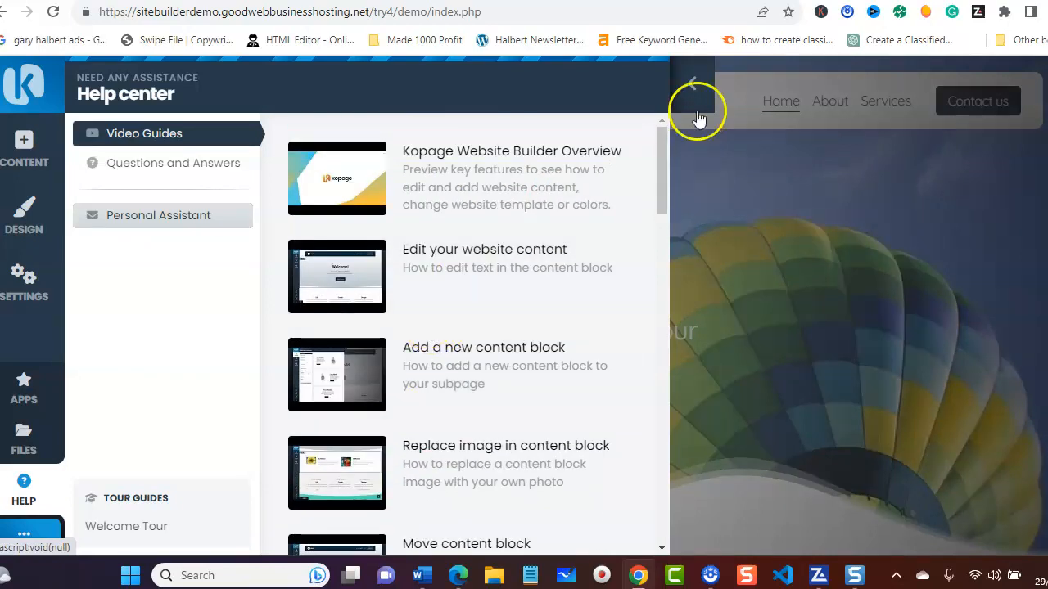
pyautogui.click(690, 83)
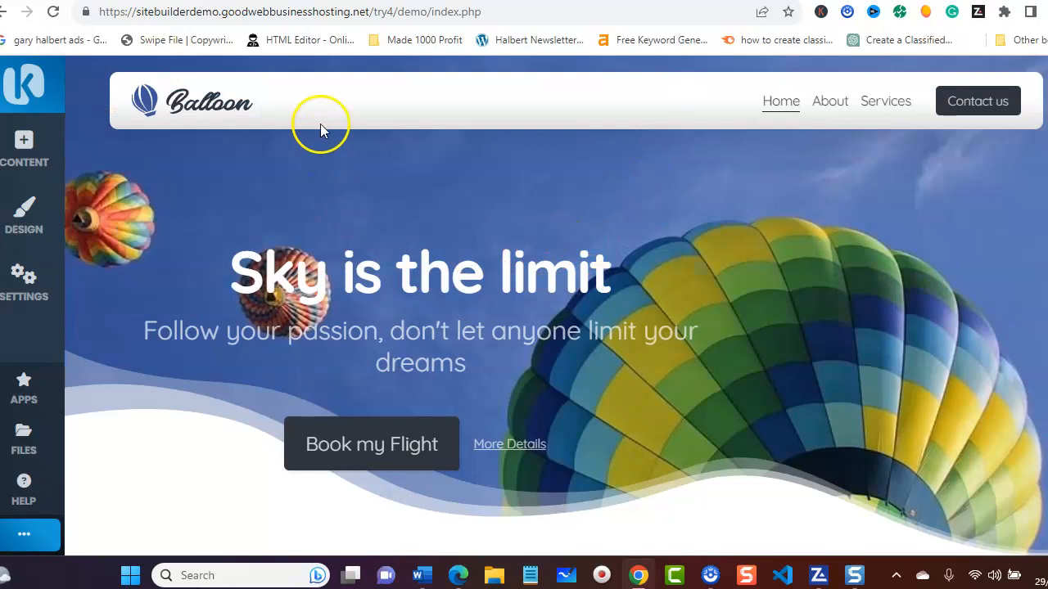
# Remove the Balloon logo from the website header and save the change
pyautogui.moveTo(225, 104)
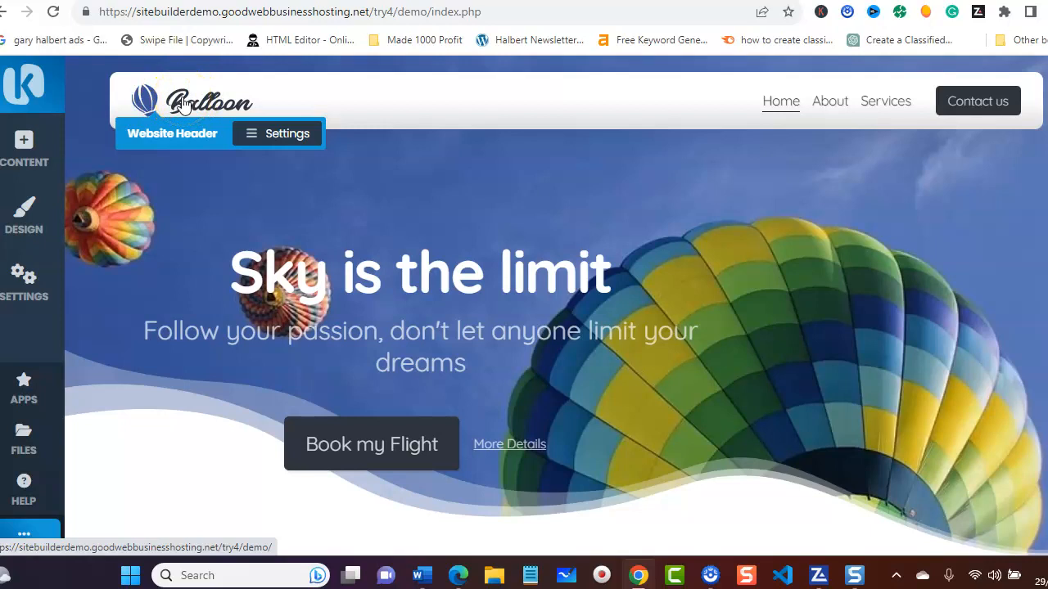
pyautogui.click(257, 136)
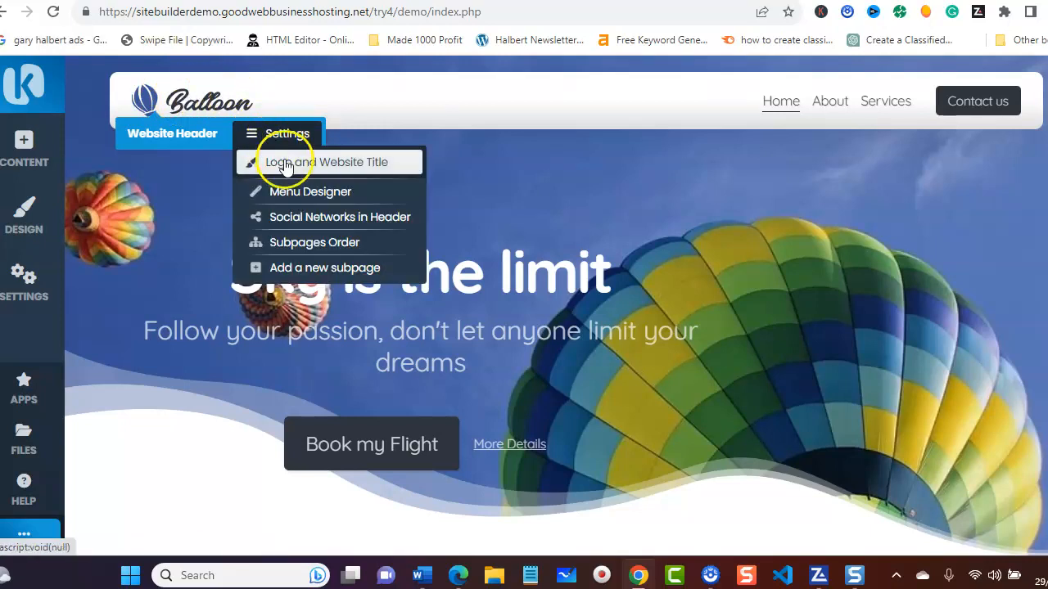
pyautogui.click(282, 164)
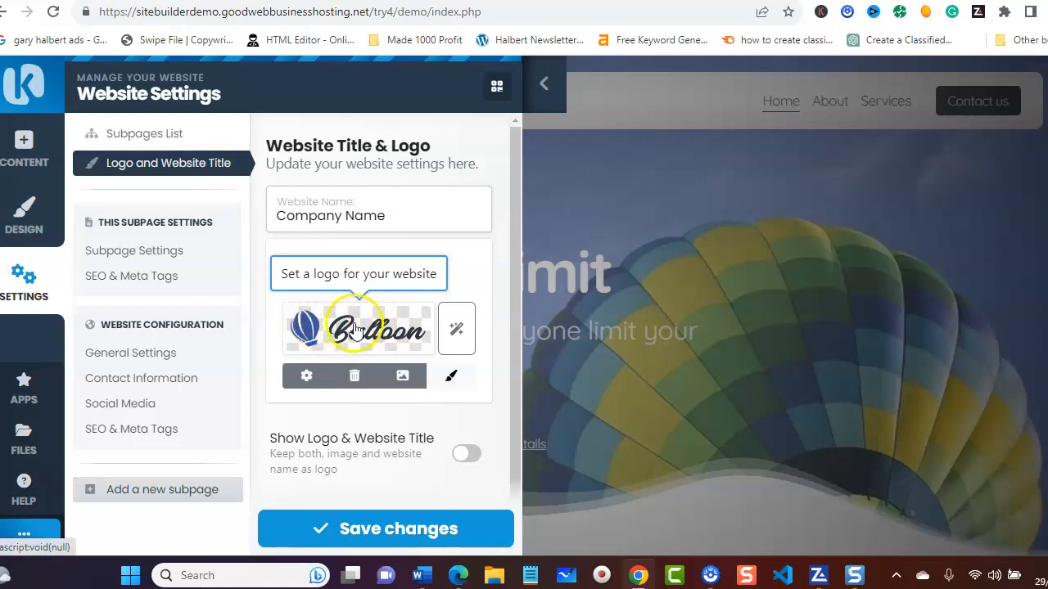
pyautogui.click(352, 375)
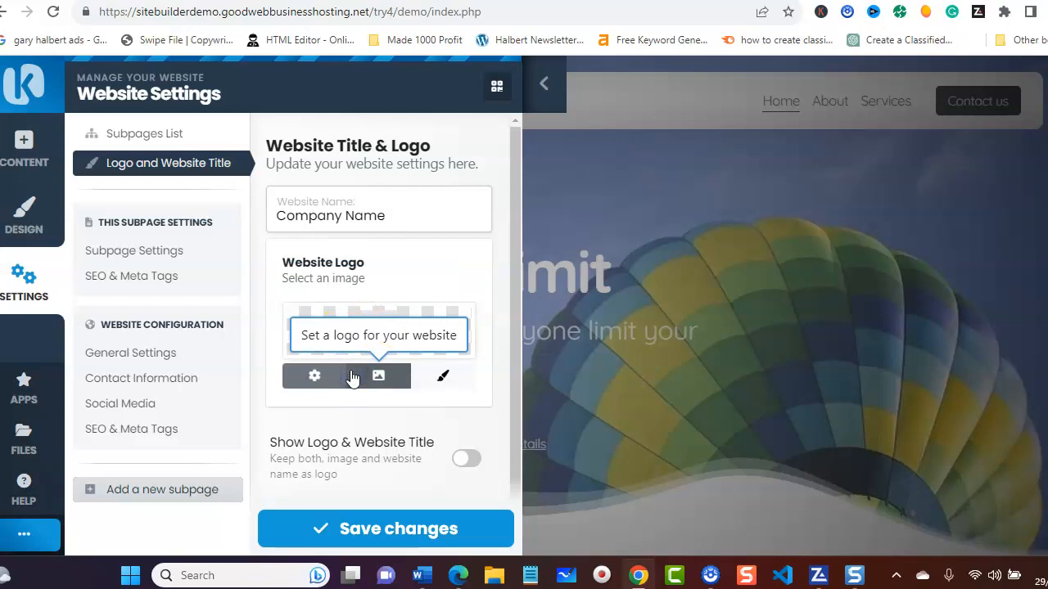
pyautogui.click(383, 529)
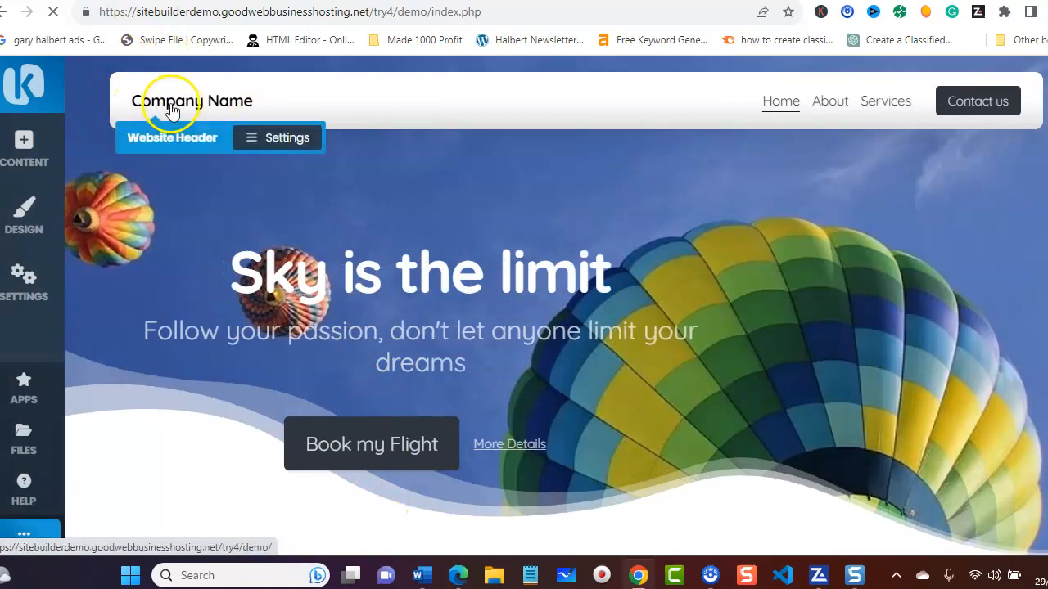
# Change the website name to "Good Web Business Hosting." and save it
pyautogui.click(249, 133)
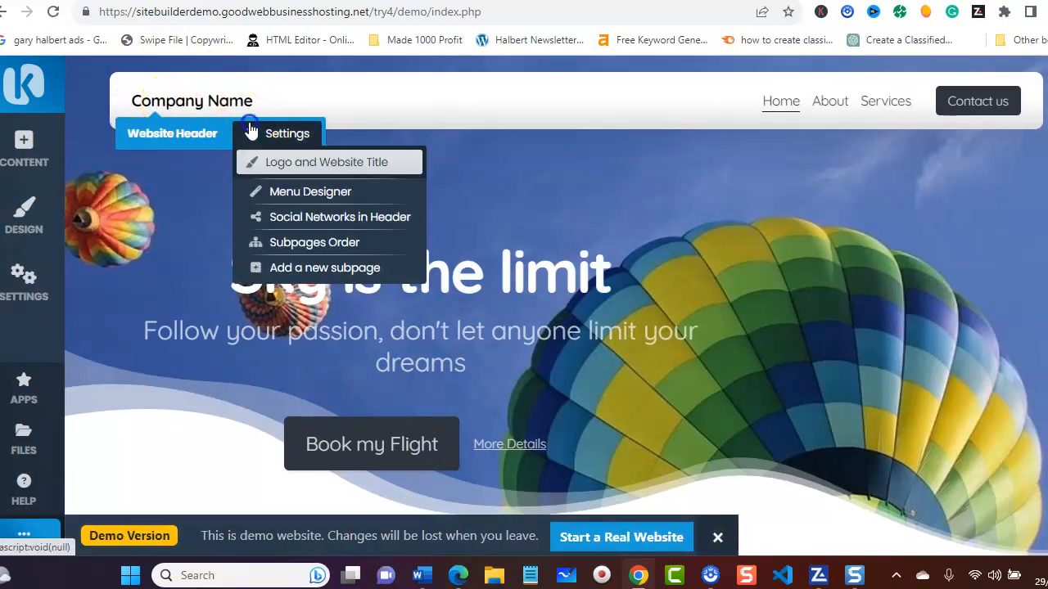
pyautogui.click(274, 160)
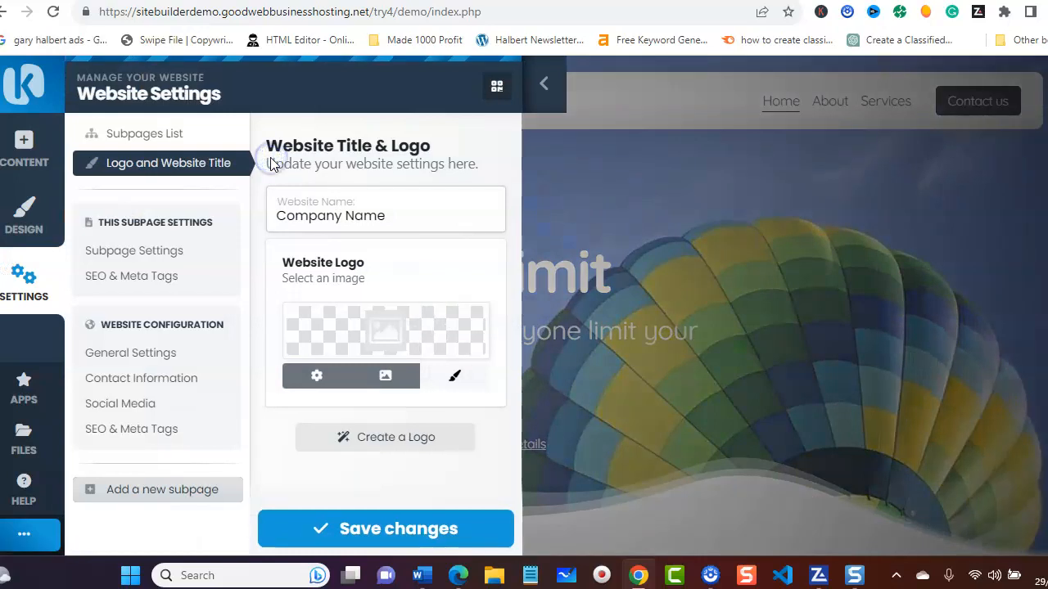
pyautogui.moveTo(386, 216); pyautogui.dragTo(260, 213)
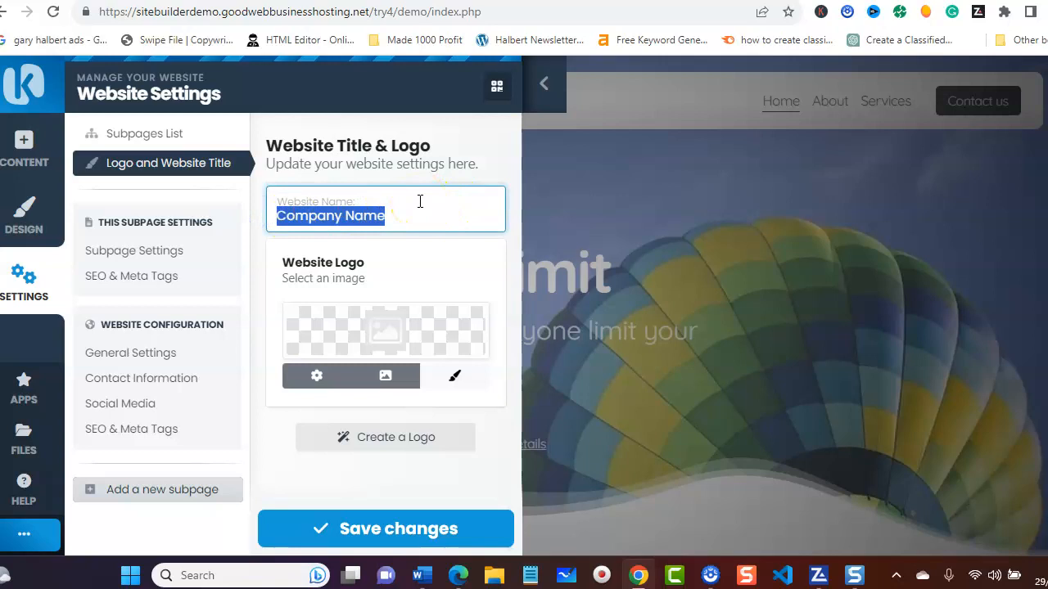
pyautogui.write('Good Web Business Hosting.')
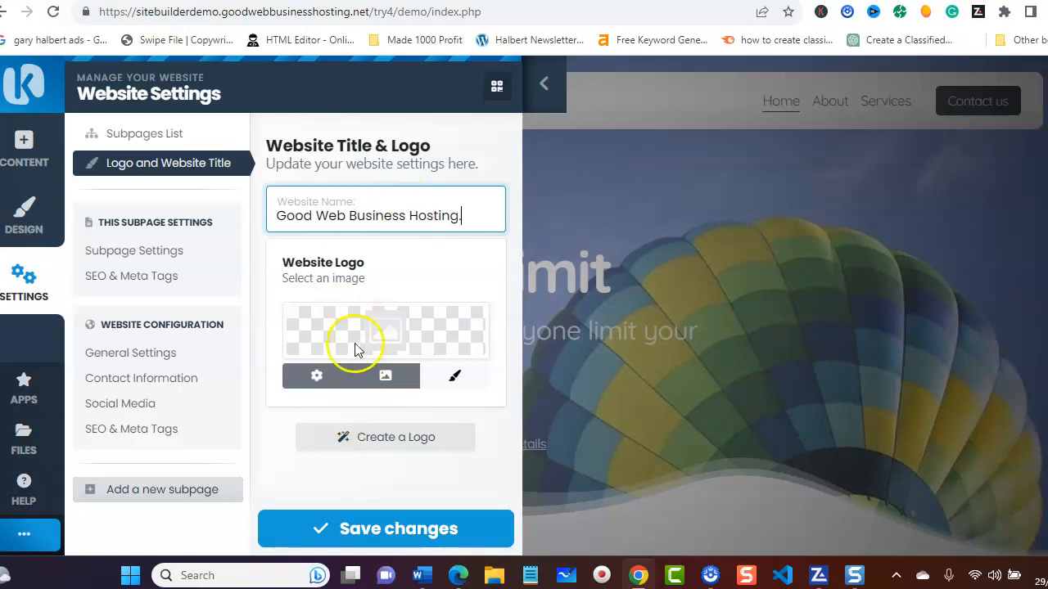
pyautogui.click(349, 521)
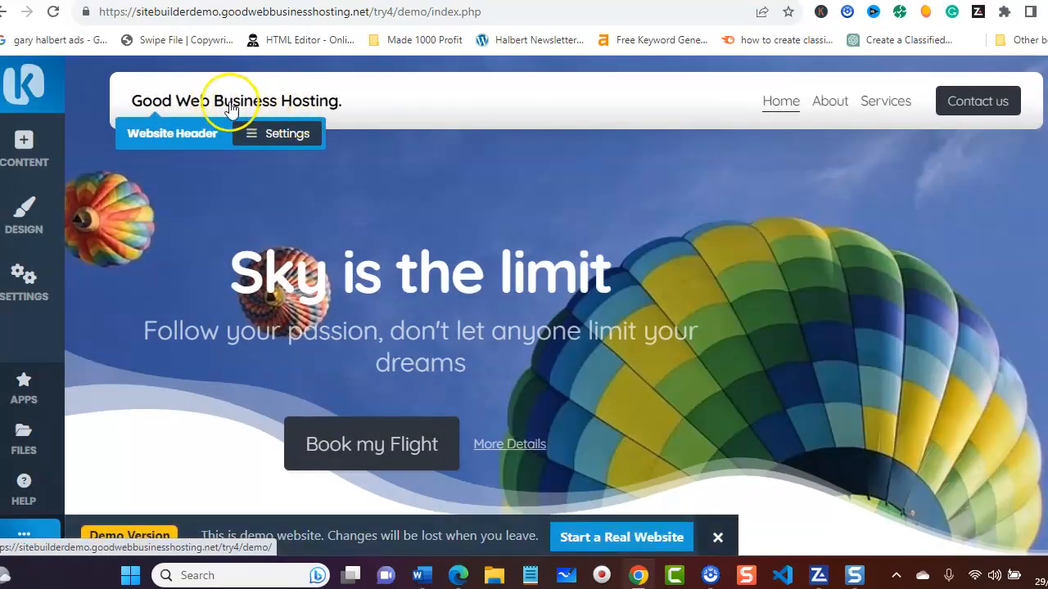
# Set the hot-air balloon photo from the theme folder as the website logo
pyautogui.click(256, 135)
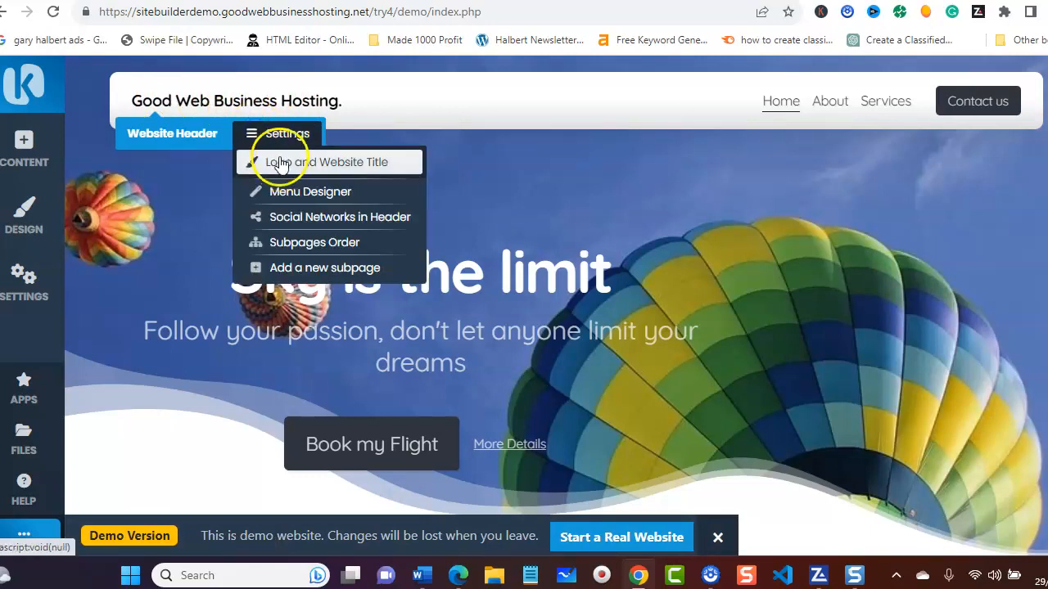
pyautogui.click(278, 162)
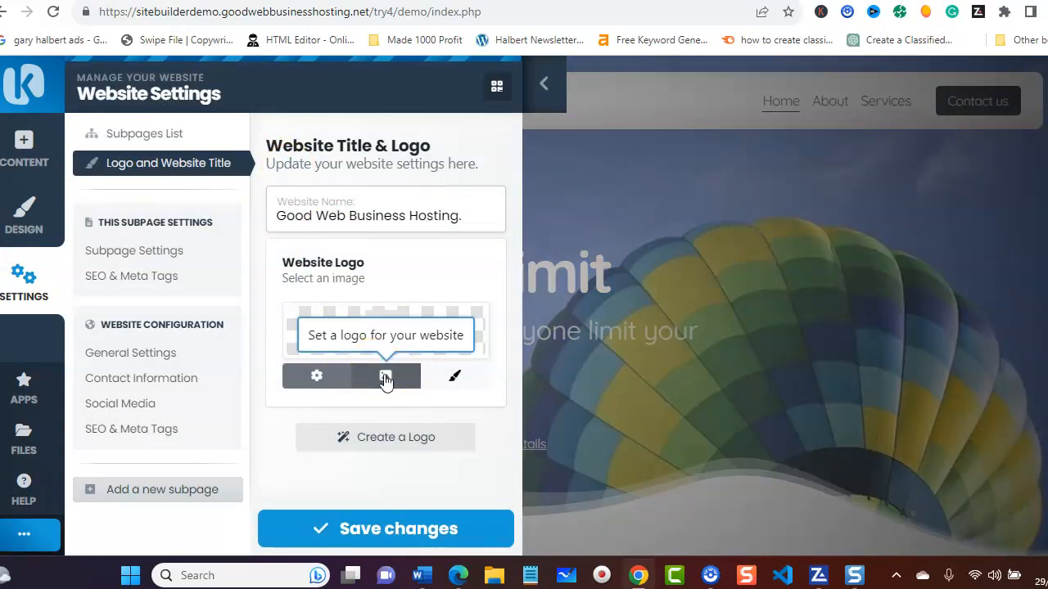
pyautogui.click(386, 376)
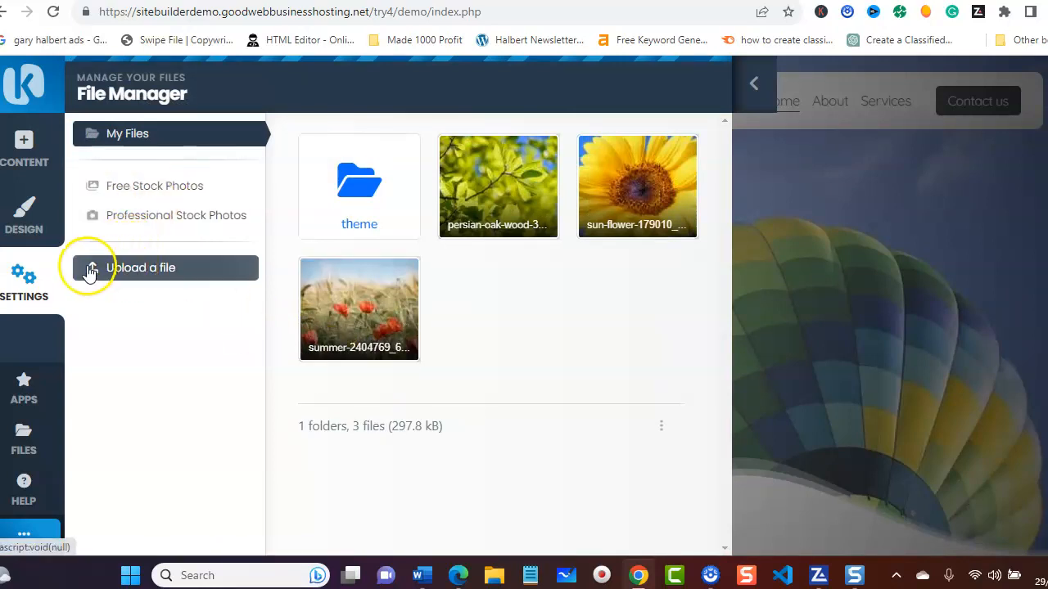
pyautogui.doubleClick(347, 182)
pyautogui.click(356, 297)
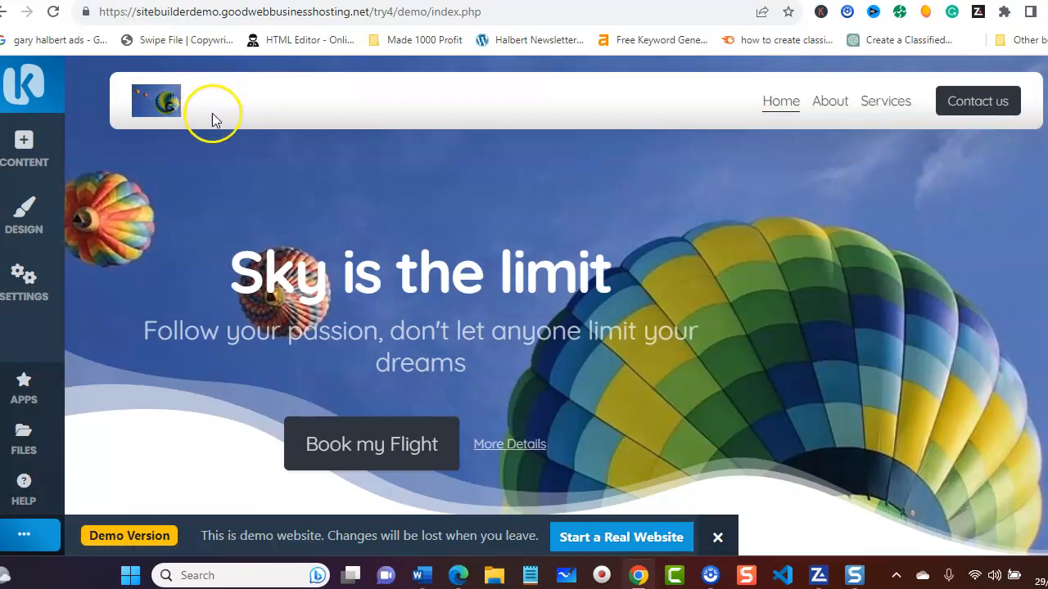
# Enable Show Logo & Website Title so the header keeps both the image and the website name, and save
pyautogui.moveTo(174, 101)
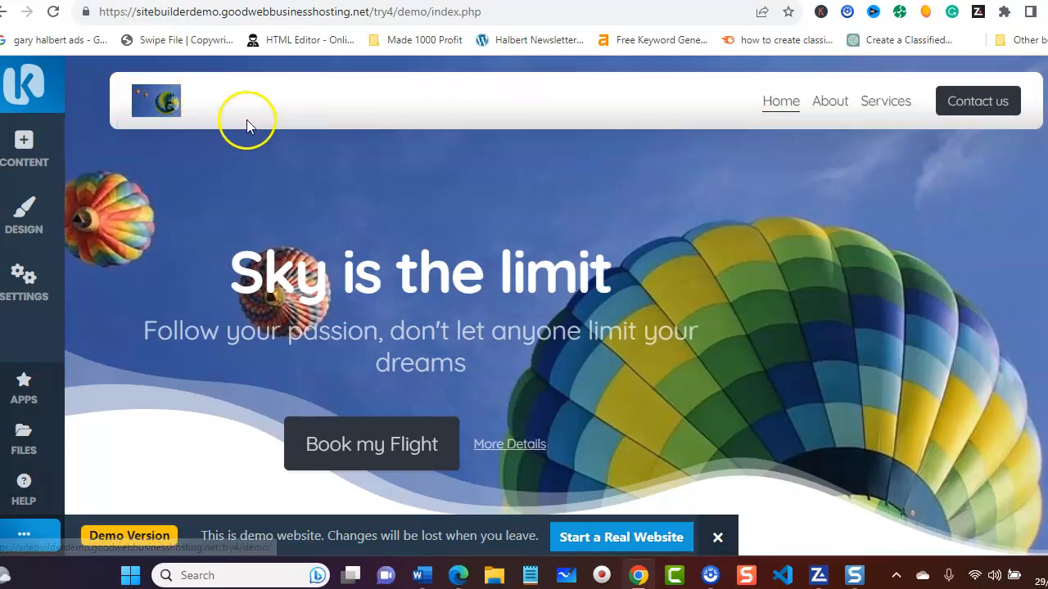
pyautogui.click(250, 134)
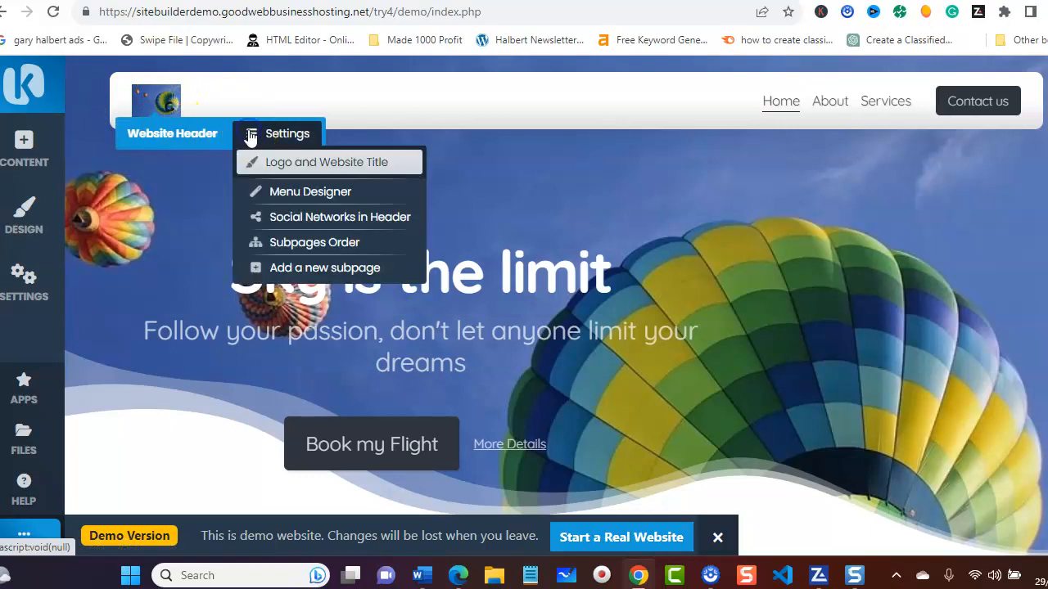
pyautogui.click(280, 162)
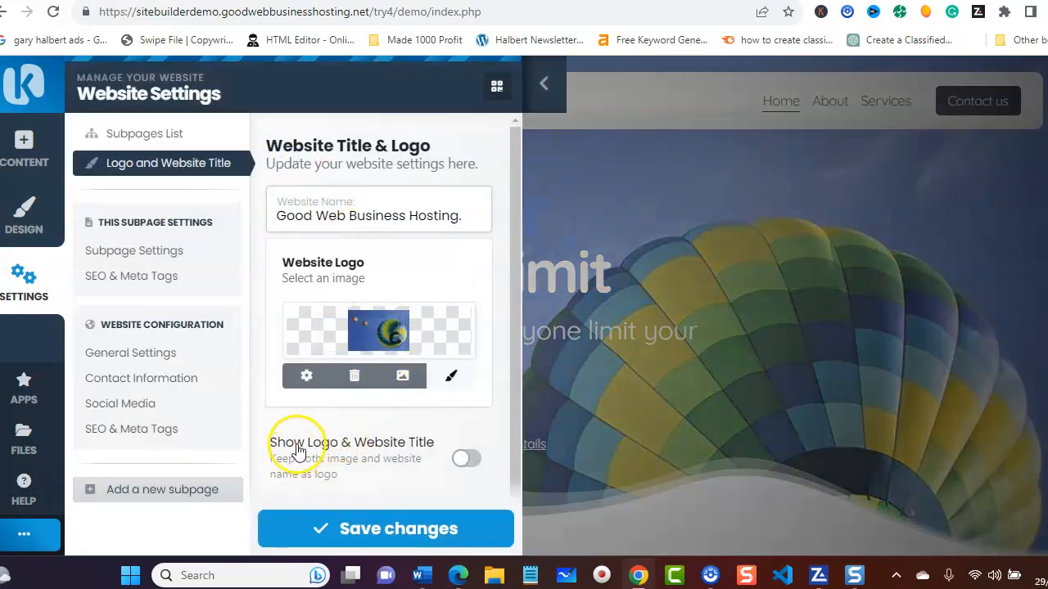
pyautogui.click(468, 459)
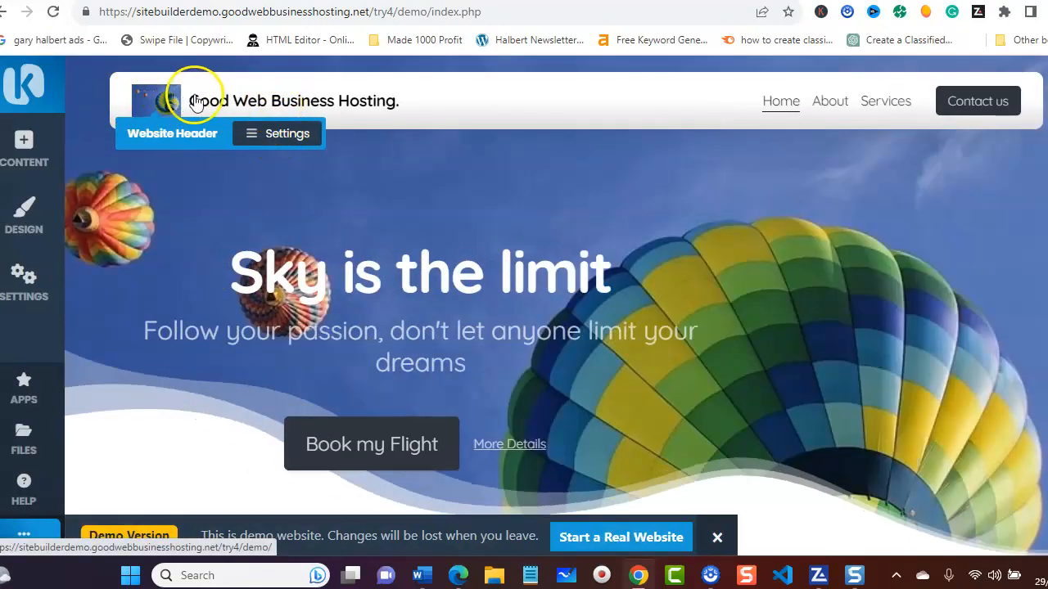
# Set the background color of the header menu's Main Holder to green in the Menu Designer, preview it and save
pyautogui.click(247, 135)
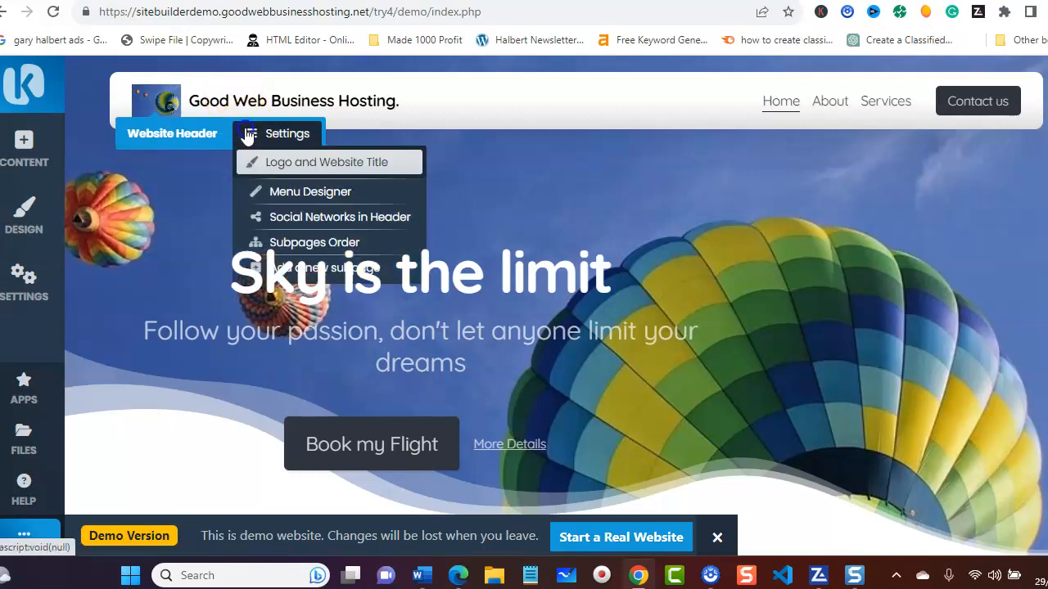
pyautogui.click(268, 190)
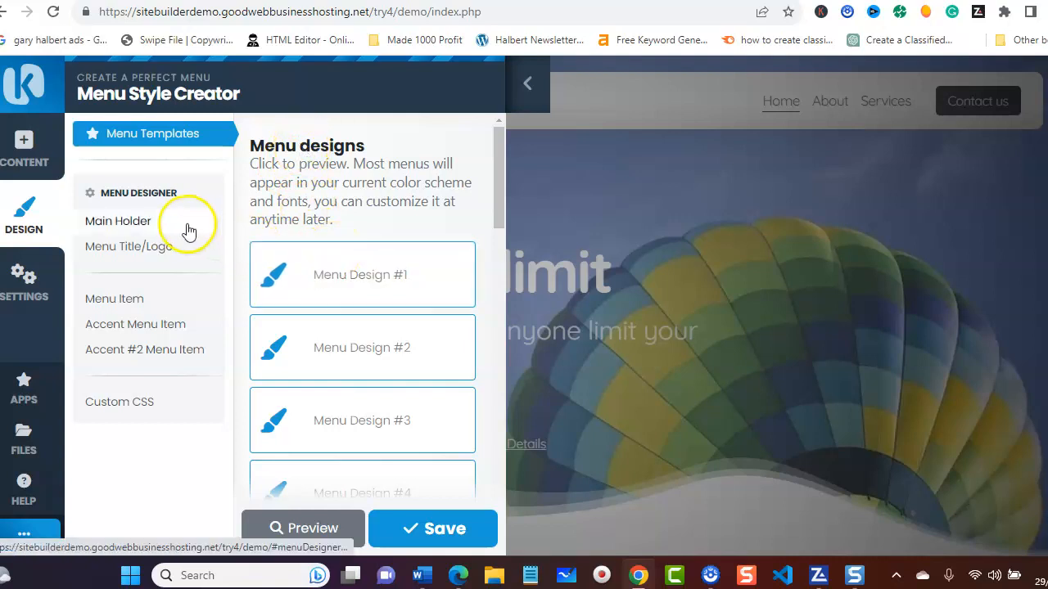
pyautogui.click(122, 223)
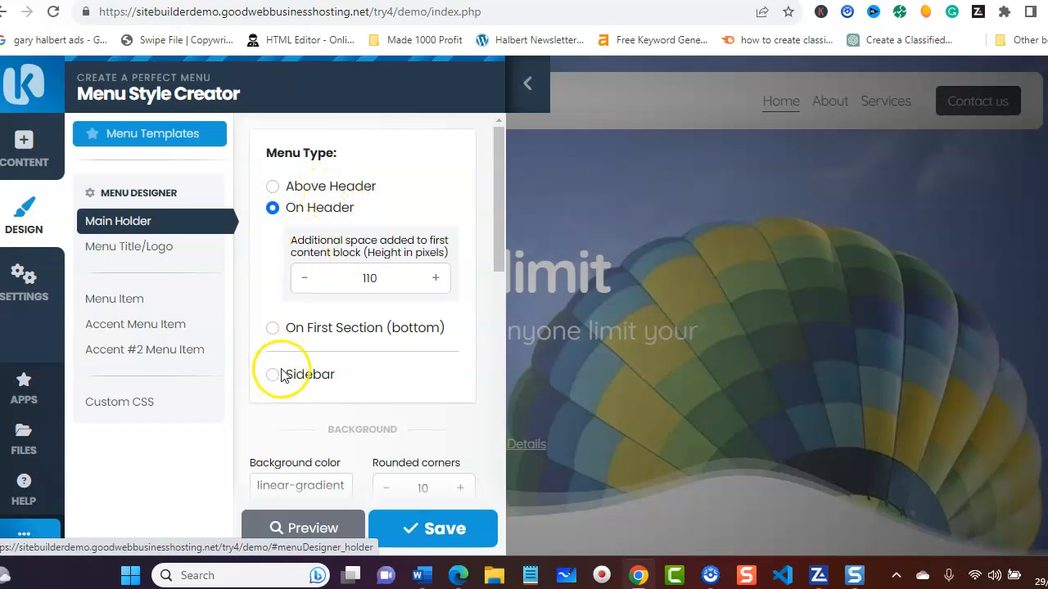
pyautogui.scroll(-2, 312, 350)
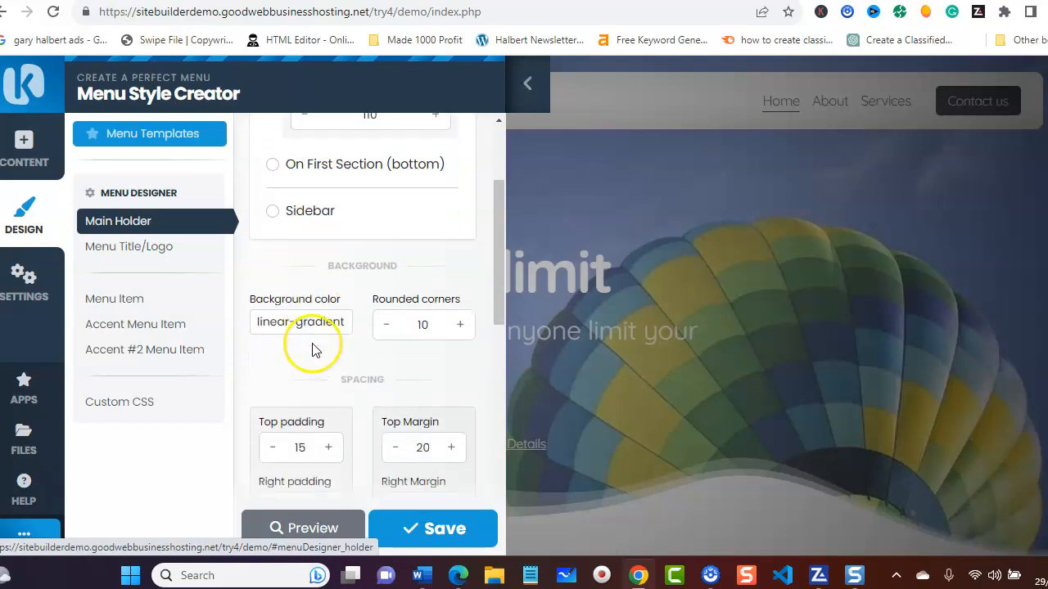
pyautogui.scroll(-1, 312, 350)
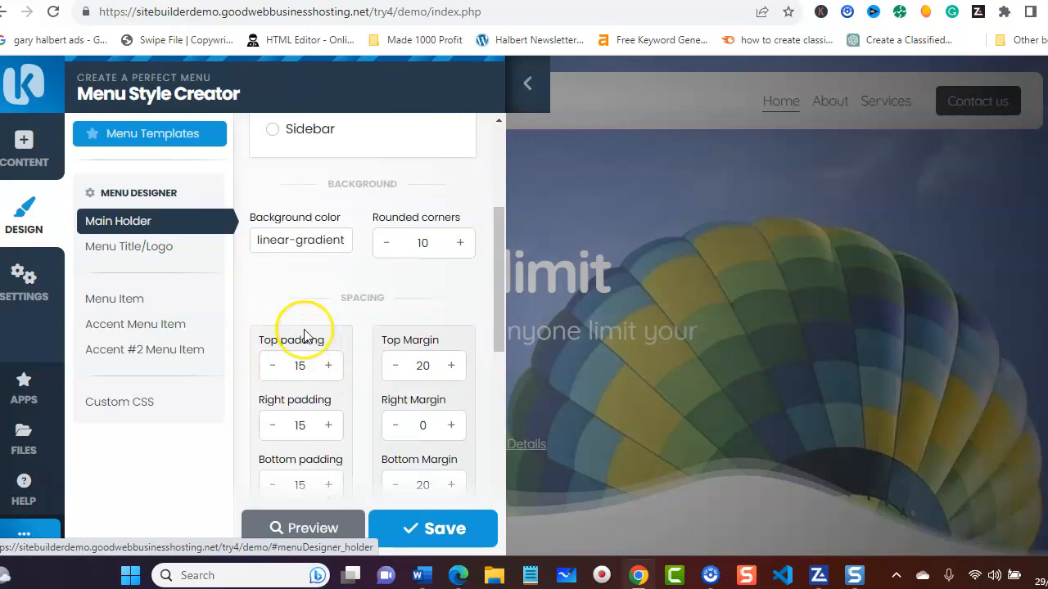
pyautogui.click(302, 239)
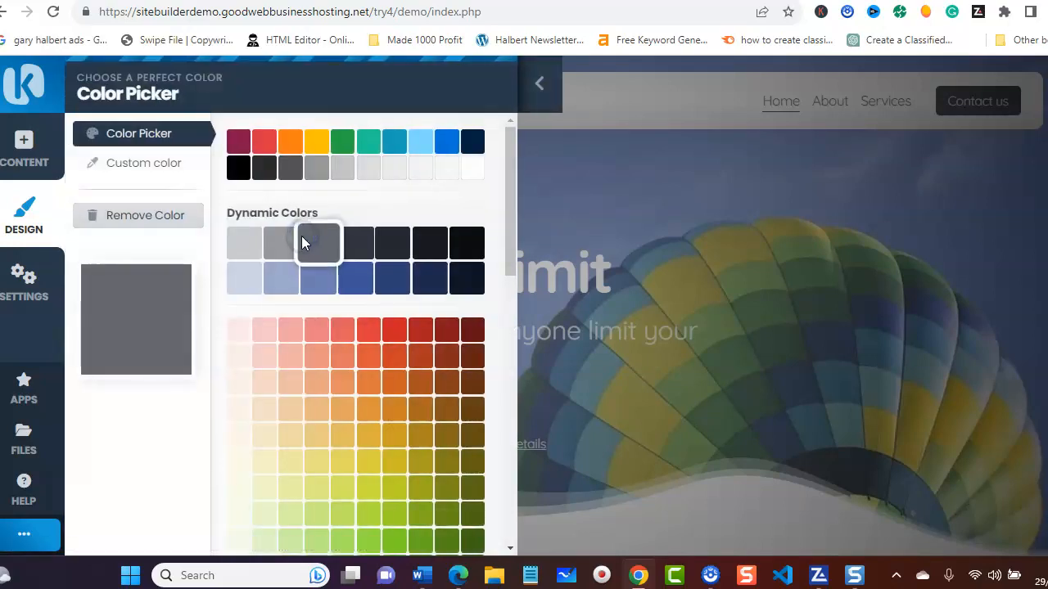
pyautogui.click(347, 140)
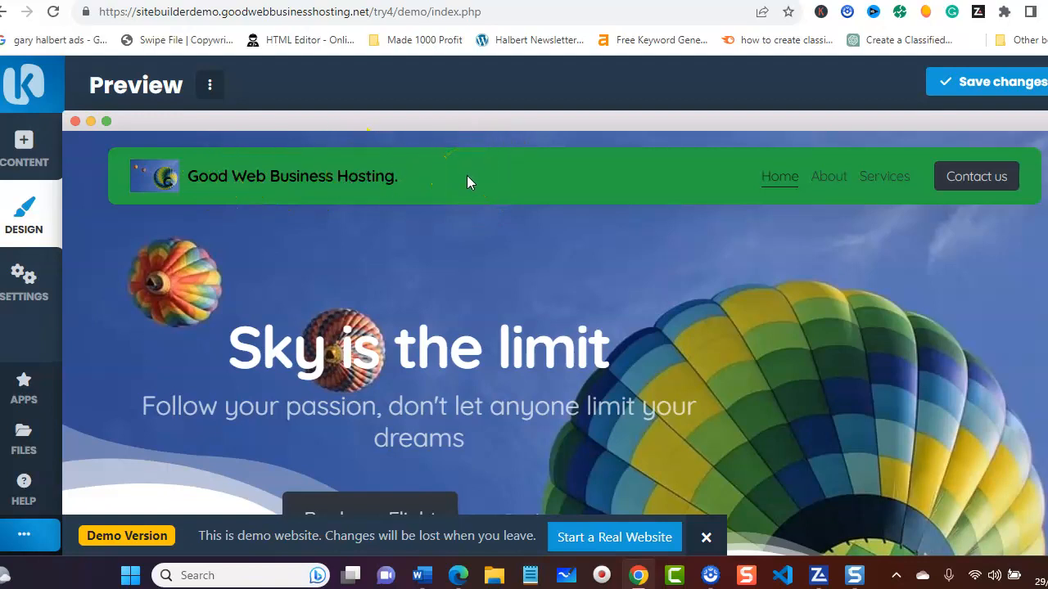
pyautogui.click(951, 80)
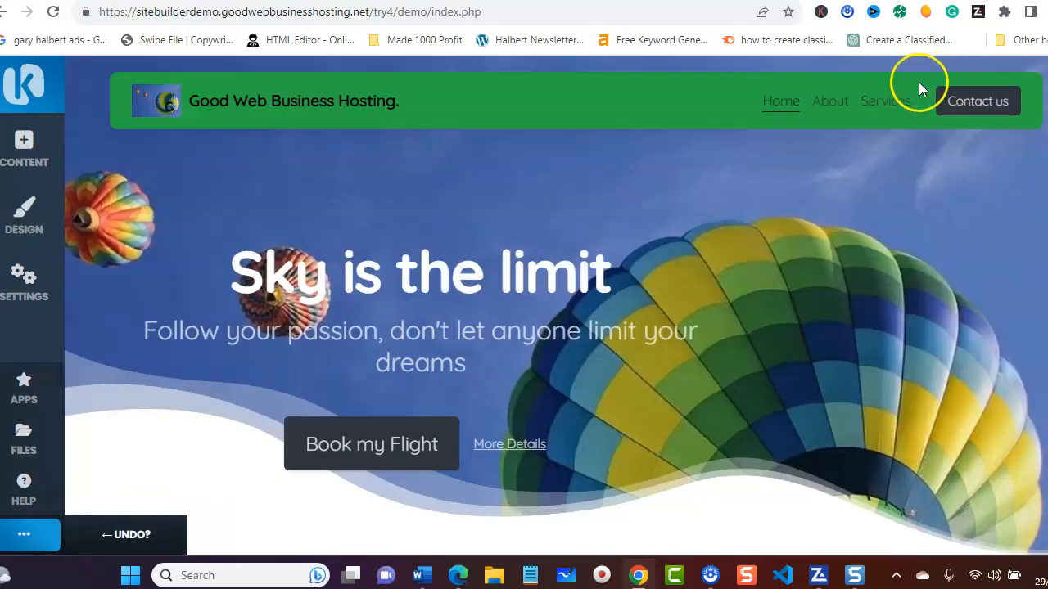
# Set the background color of the header menu's Main Holder to white in the Menu Designer, preview it and save
pyautogui.moveTo(212, 116)
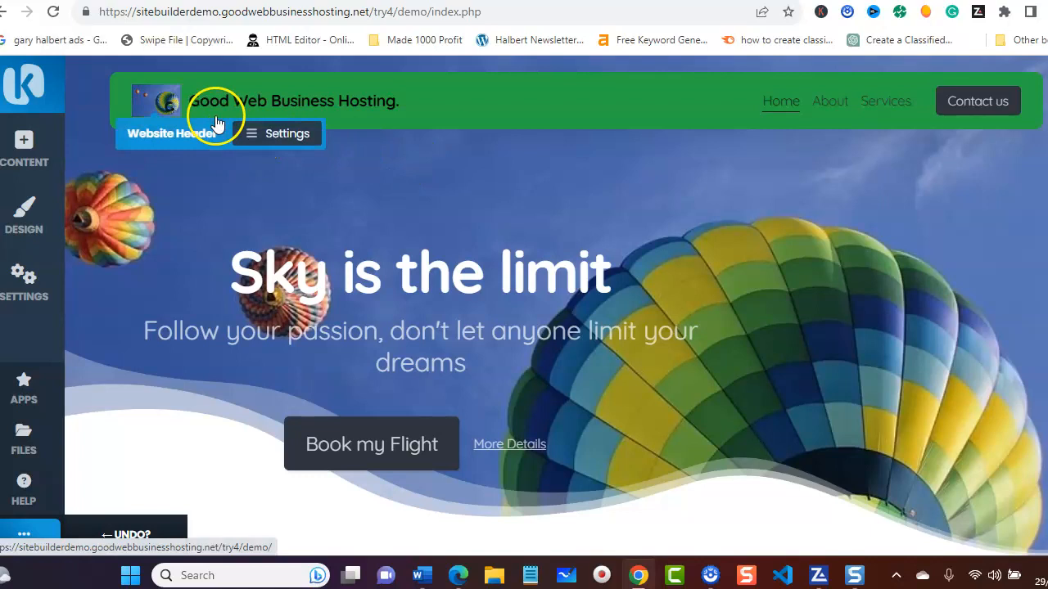
pyautogui.click(260, 137)
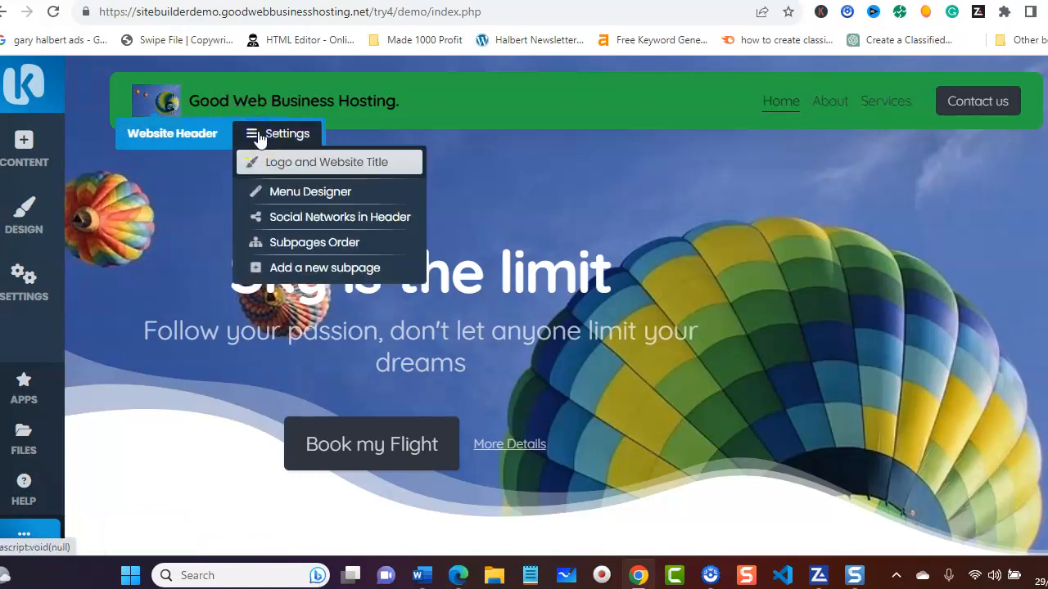
pyautogui.click(282, 192)
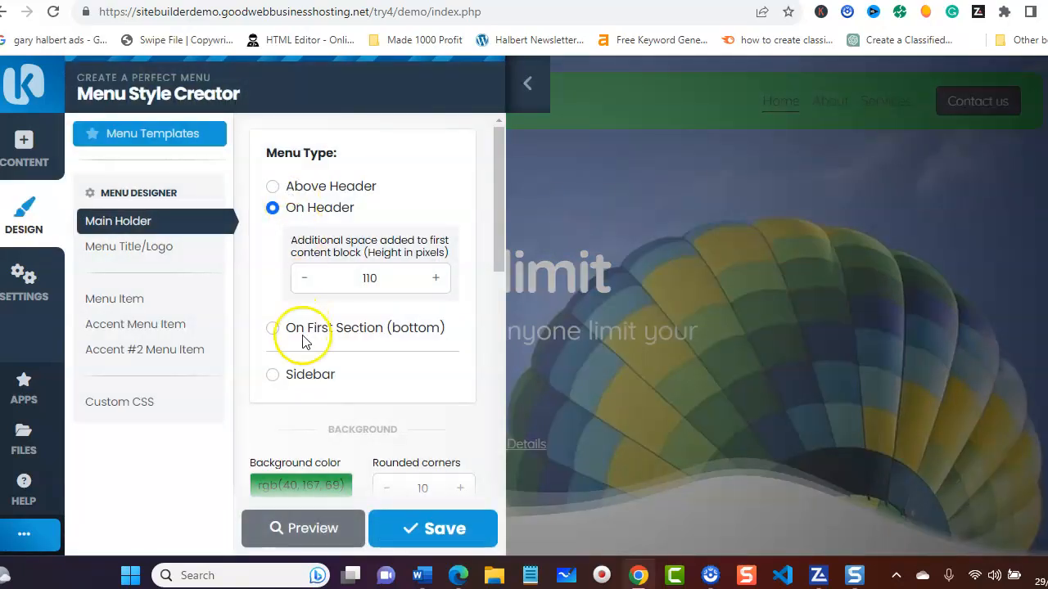
pyautogui.scroll(-2, 304, 334)
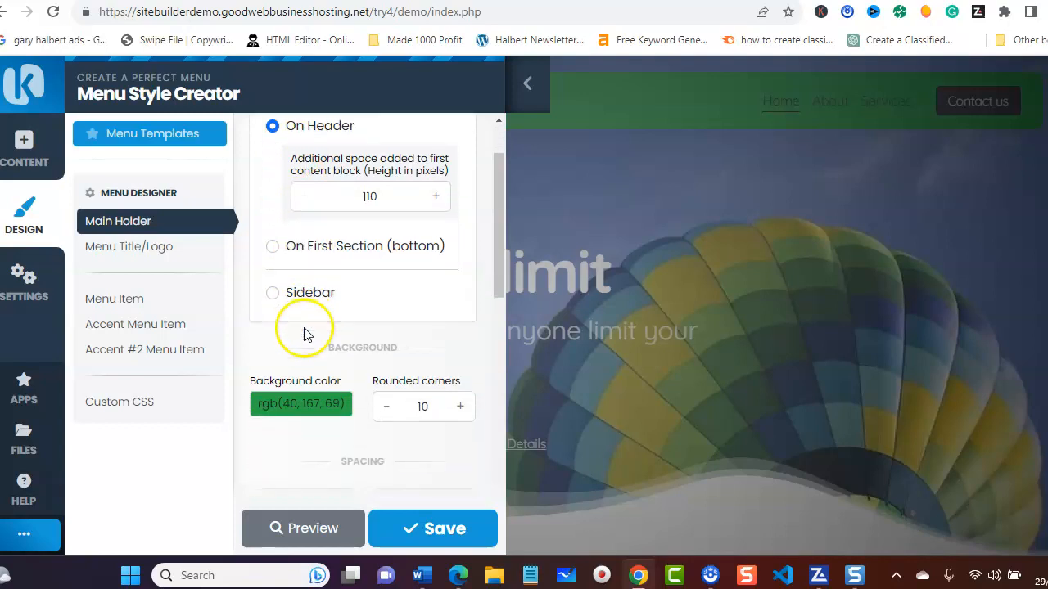
pyautogui.click(298, 323)
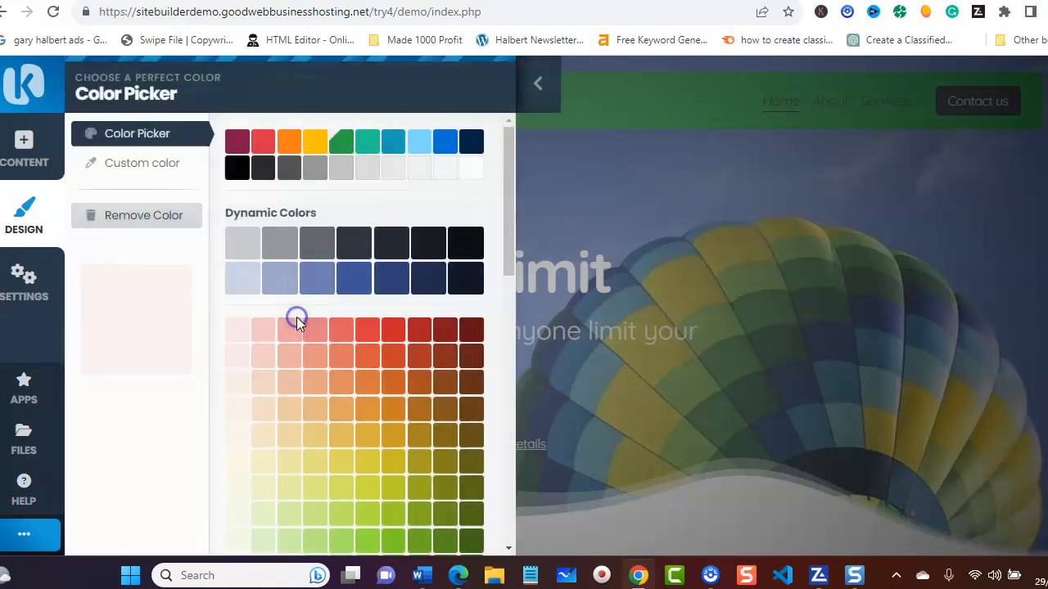
pyautogui.click(475, 164)
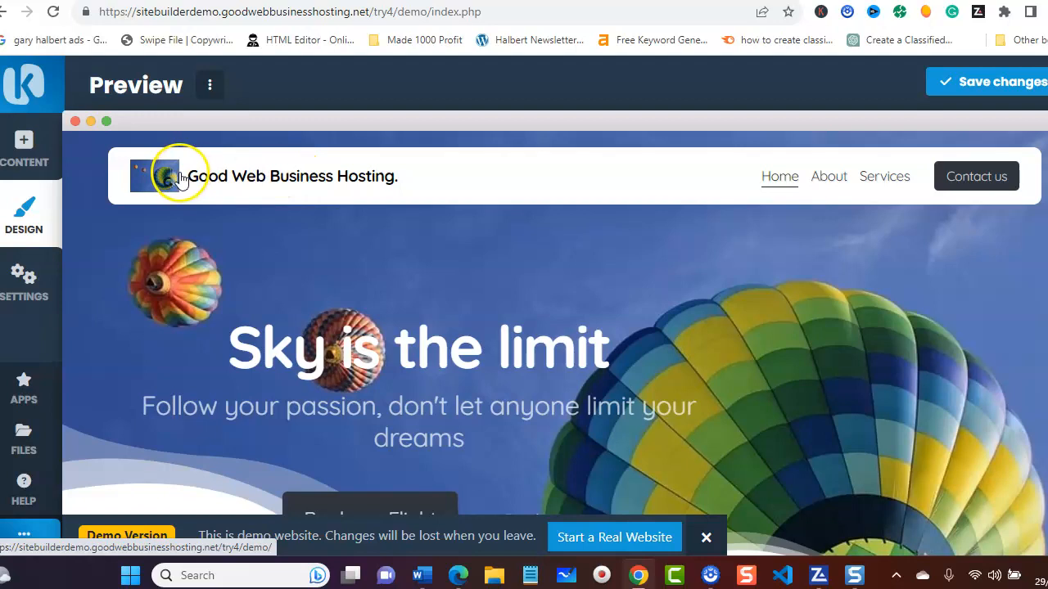
pyautogui.click(971, 75)
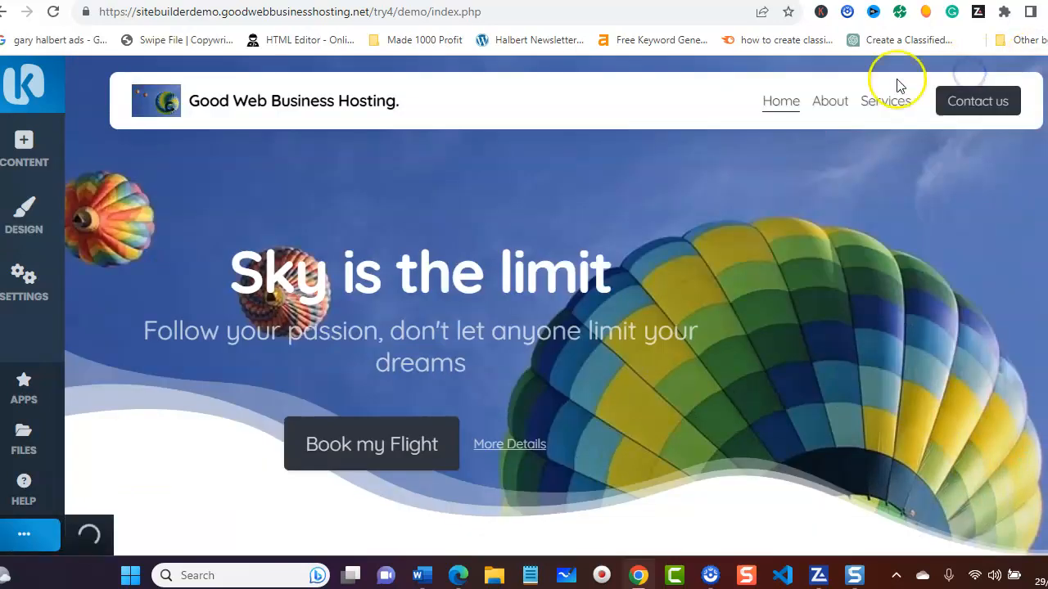
# Set the Menu Title/Logo text color to the medium blue from Dynamic Colors via the logo's style settings, preview it and save
pyautogui.moveTo(270, 111)
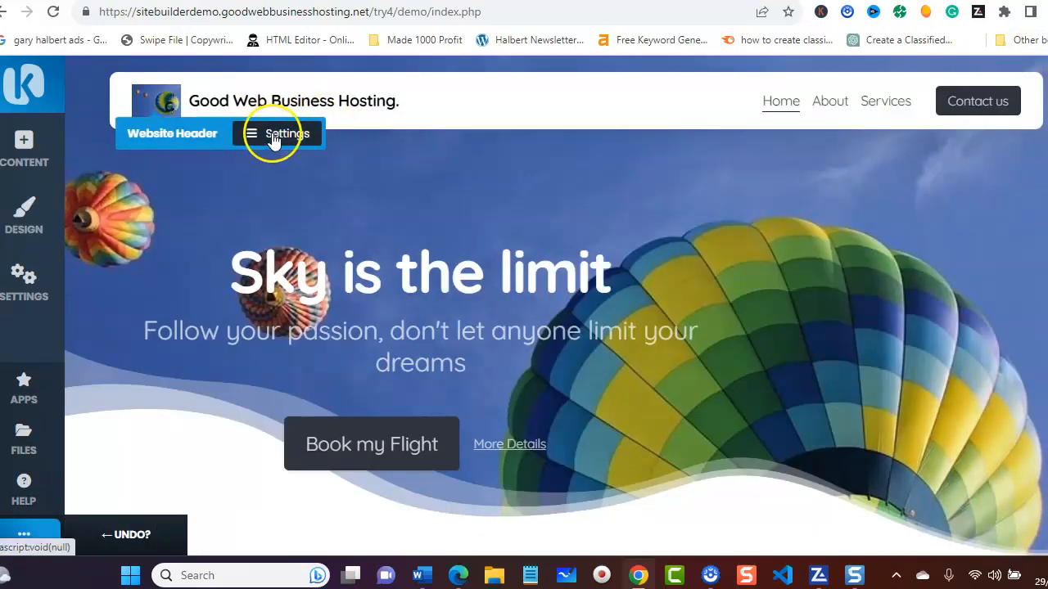
pyautogui.click(276, 137)
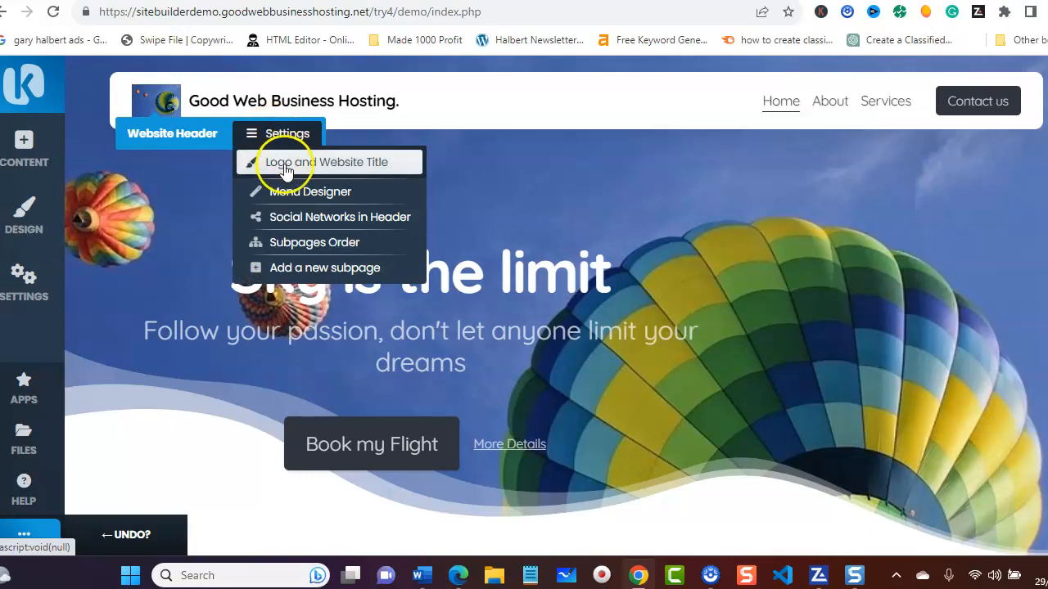
pyautogui.click(284, 163)
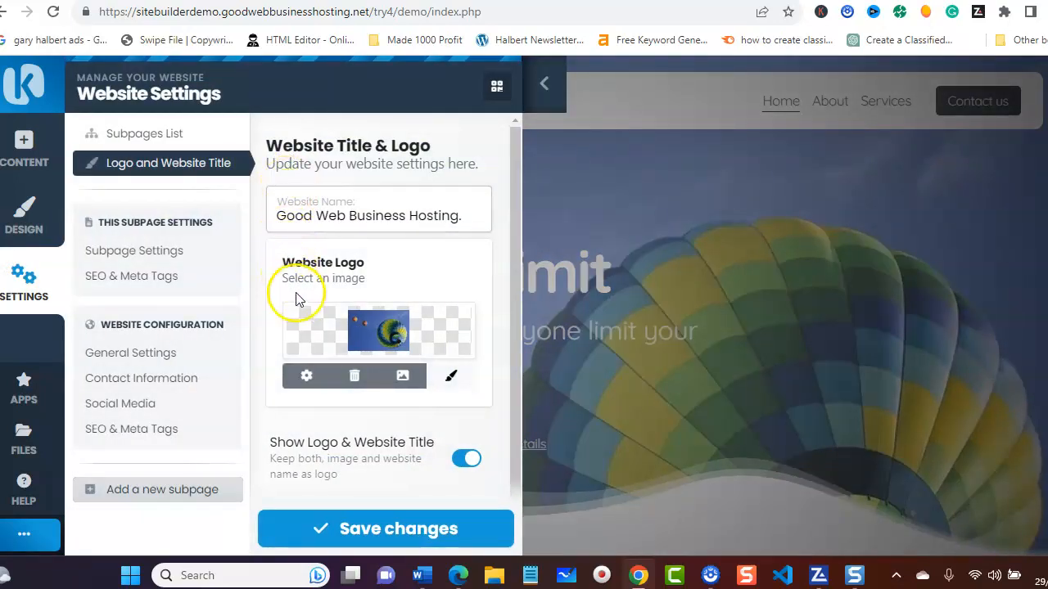
pyautogui.scroll(-1, 296, 300)
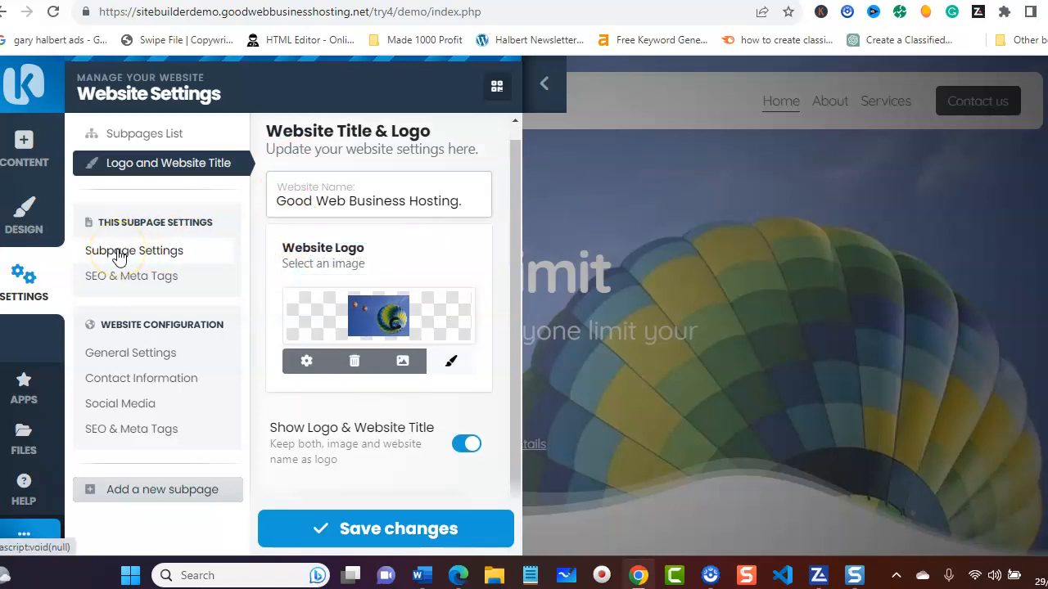
pyautogui.click(459, 367)
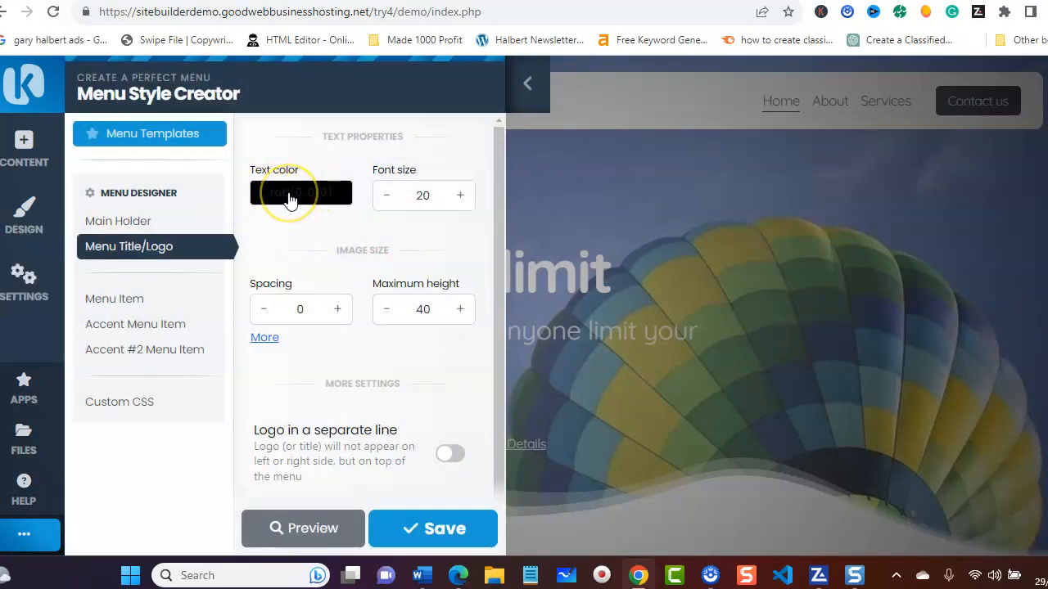
pyautogui.click(289, 196)
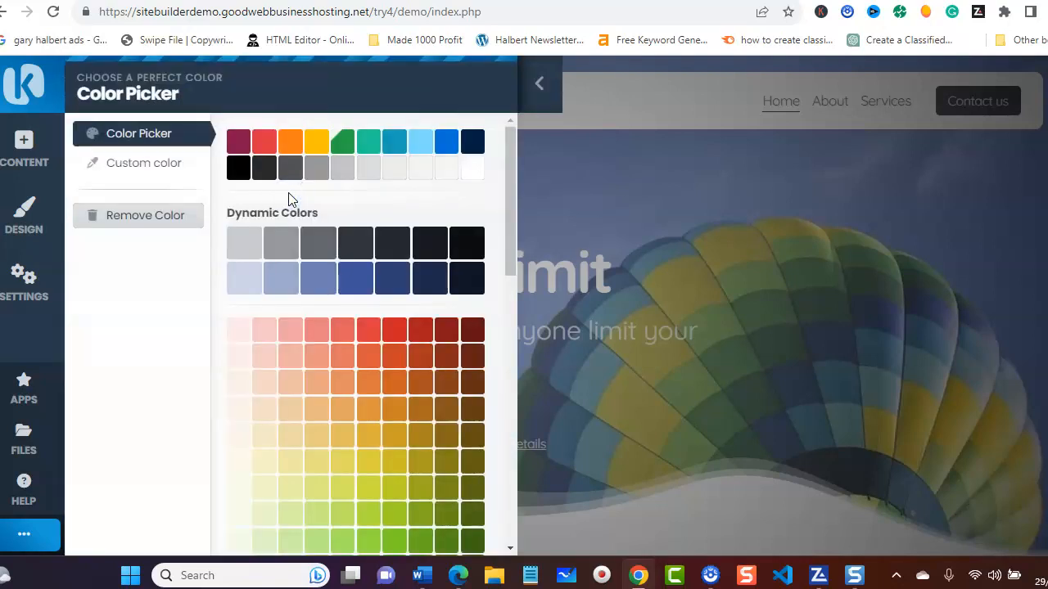
pyautogui.click(350, 271)
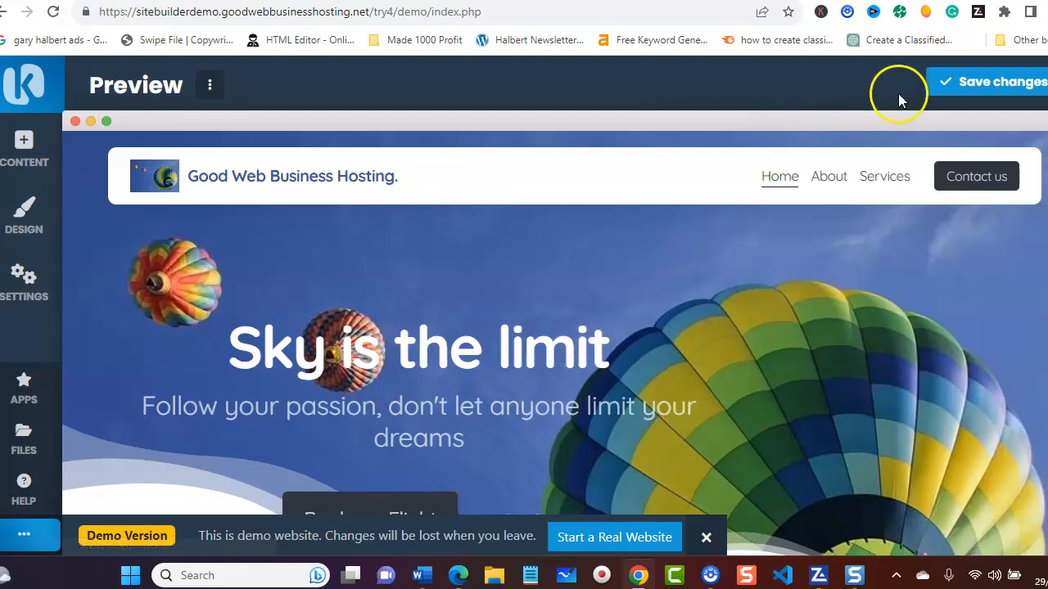
pyautogui.click(968, 84)
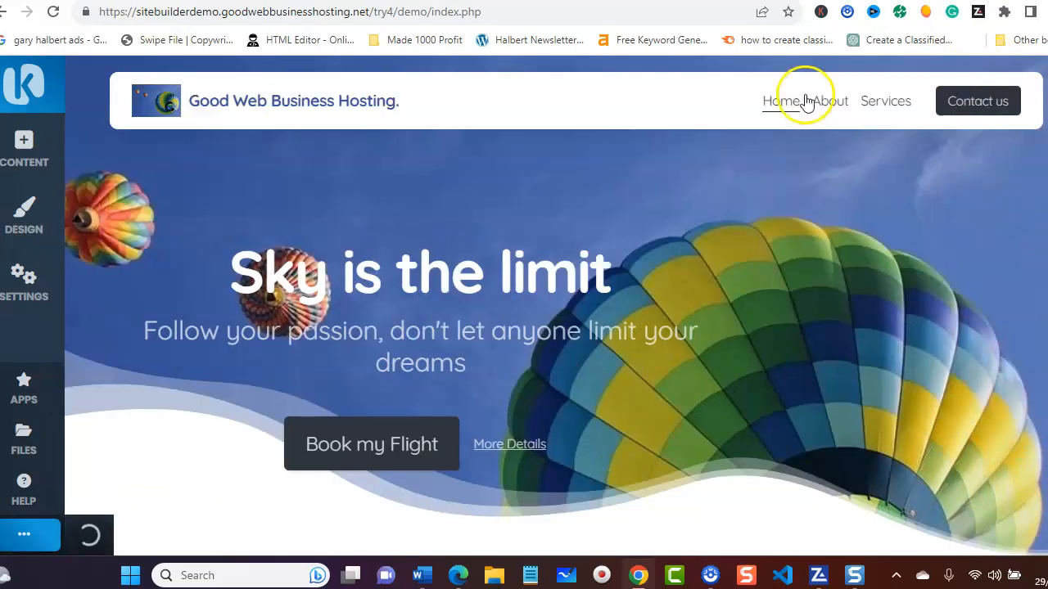